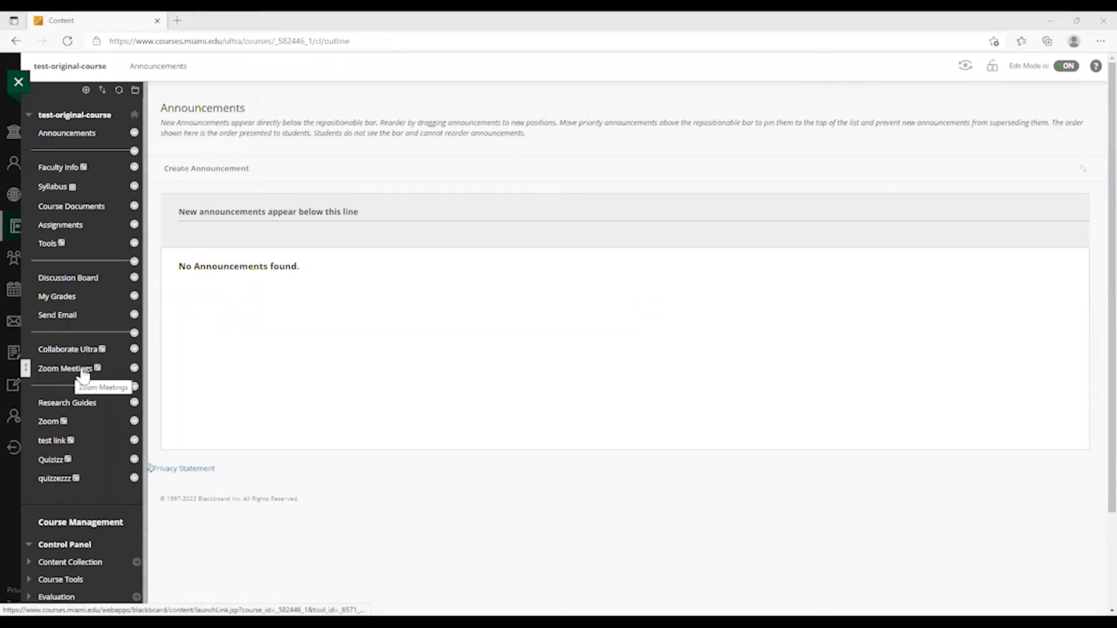
Open the course's Zoom Meetings tool and examine the previous meetings, personal meeting room, cloud recordings and upcoming meetings.
left_click(55, 369)
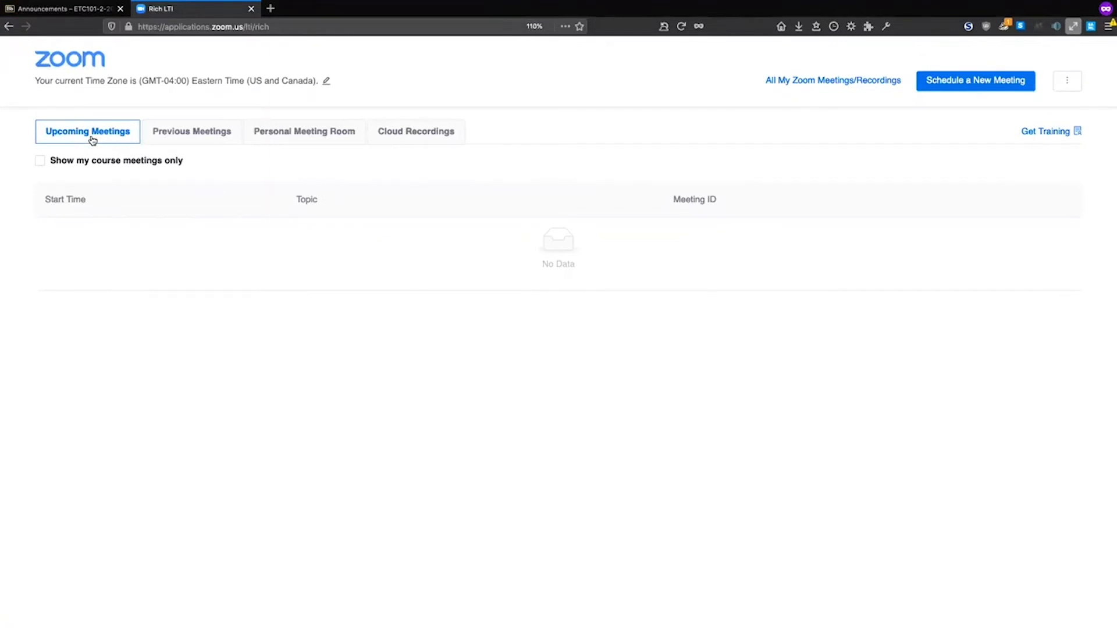
left_click(179, 137)
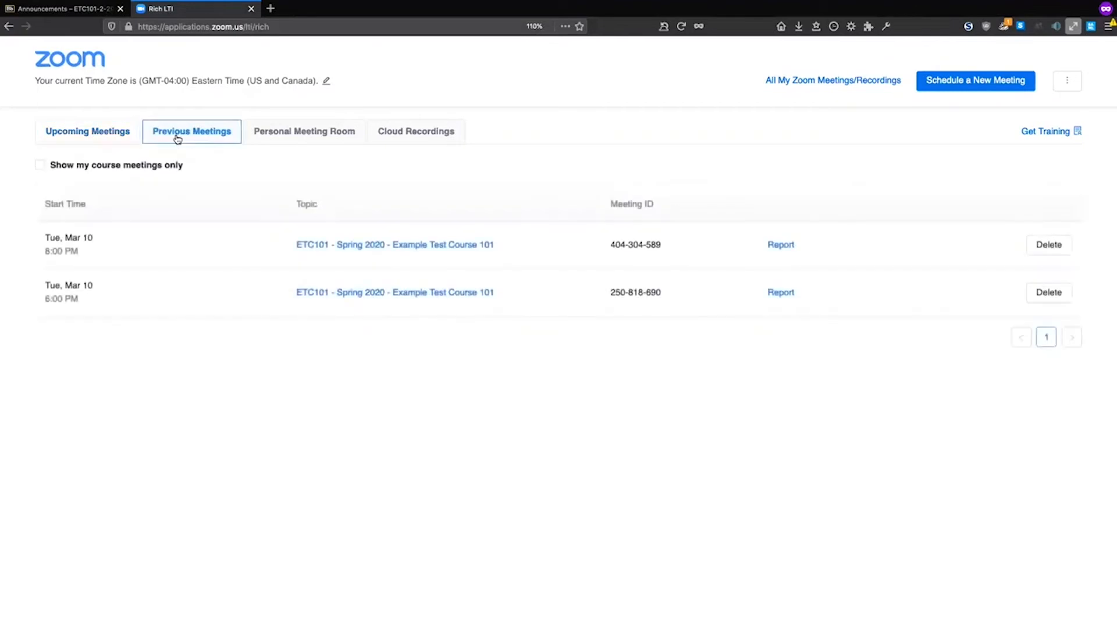
left_click(294, 134)
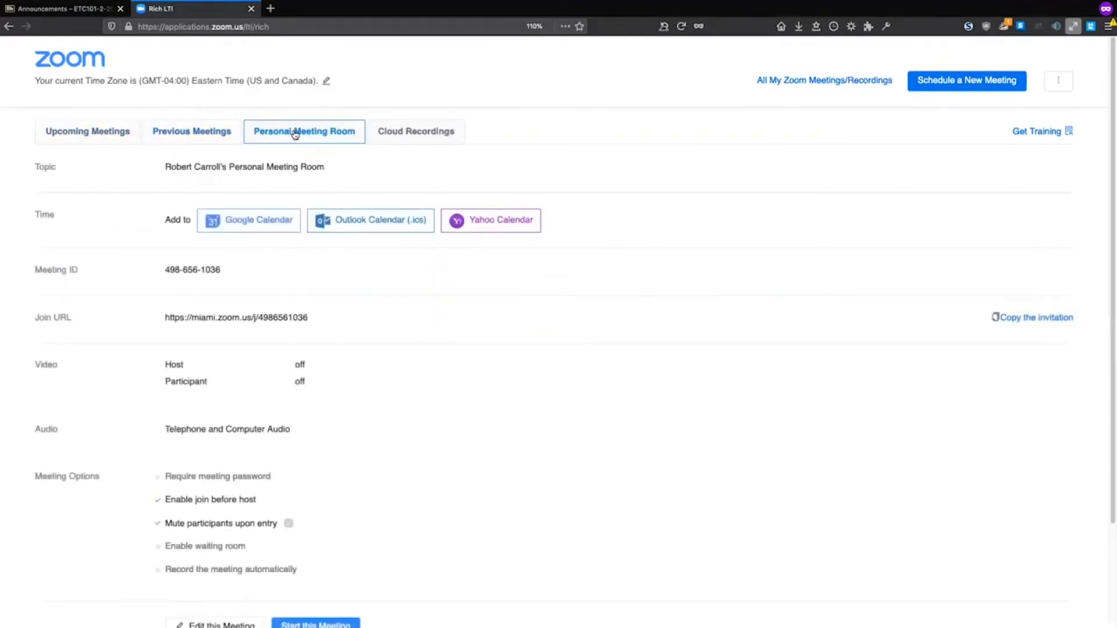
scroll(502, 320, "down", 2)
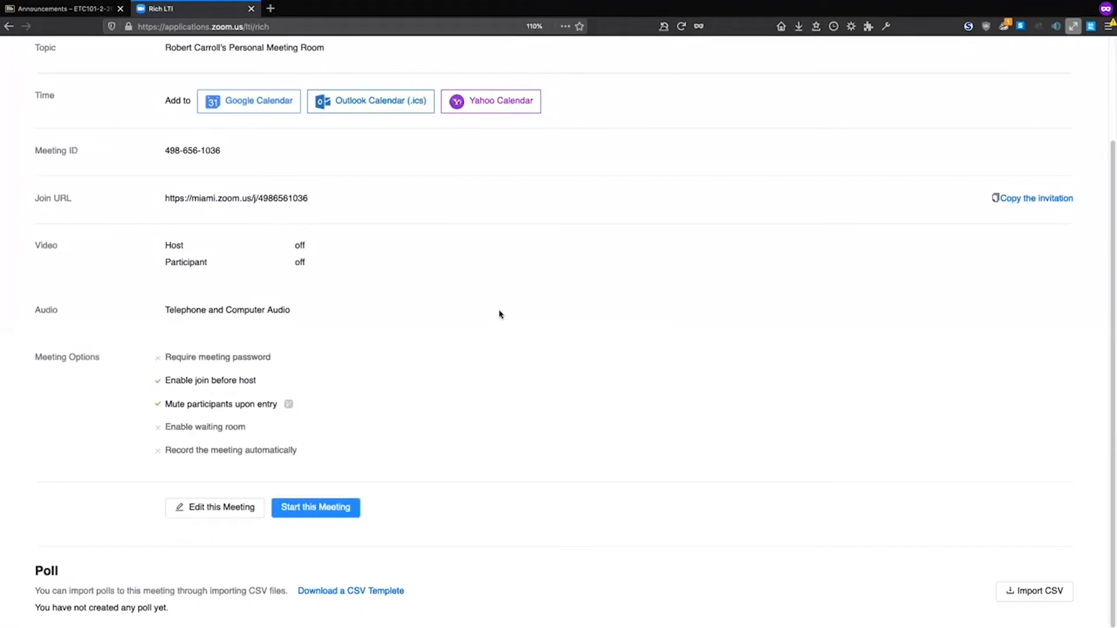
scroll(499, 314, "up", 2)
left_click(444, 128)
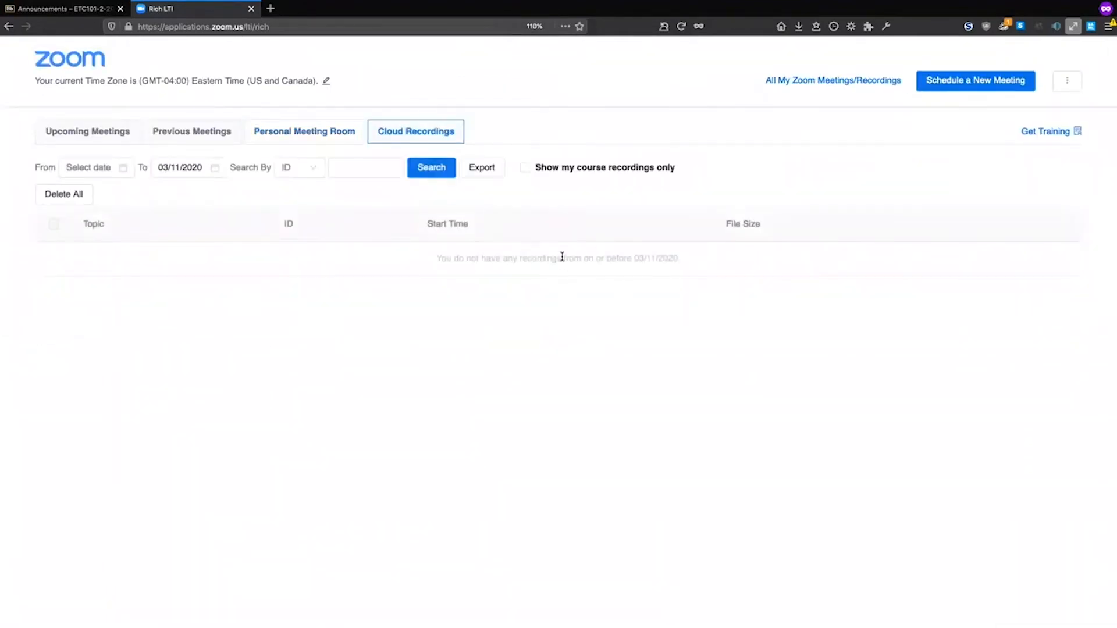
left_click(99, 136)
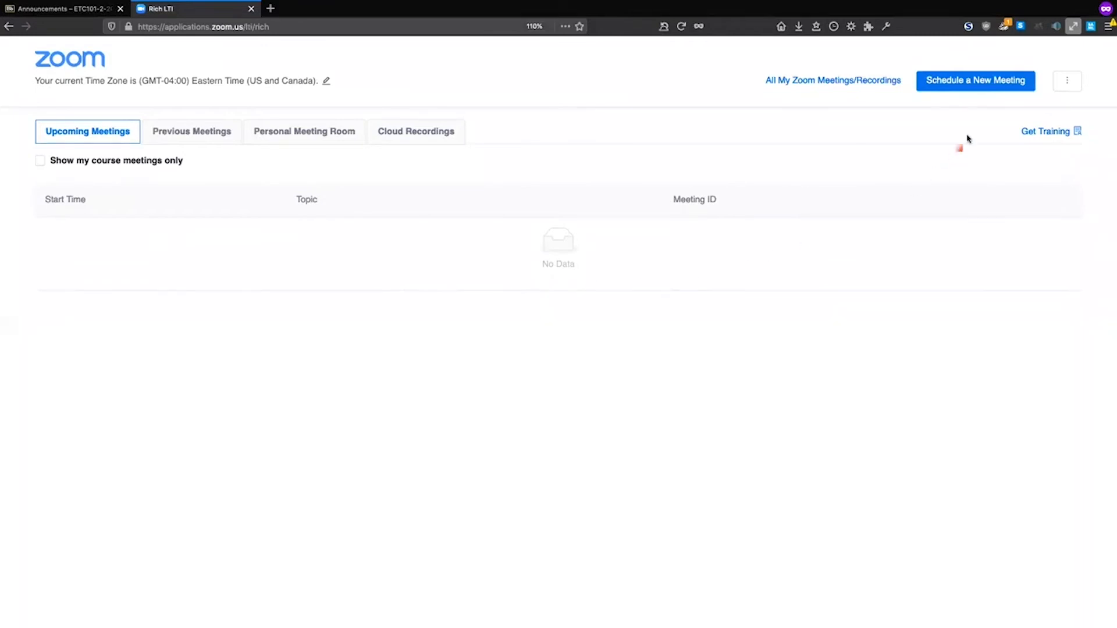
Start scheduling a new meeting with the topic "New Lecture" and leave the description empty.
left_click(982, 82)
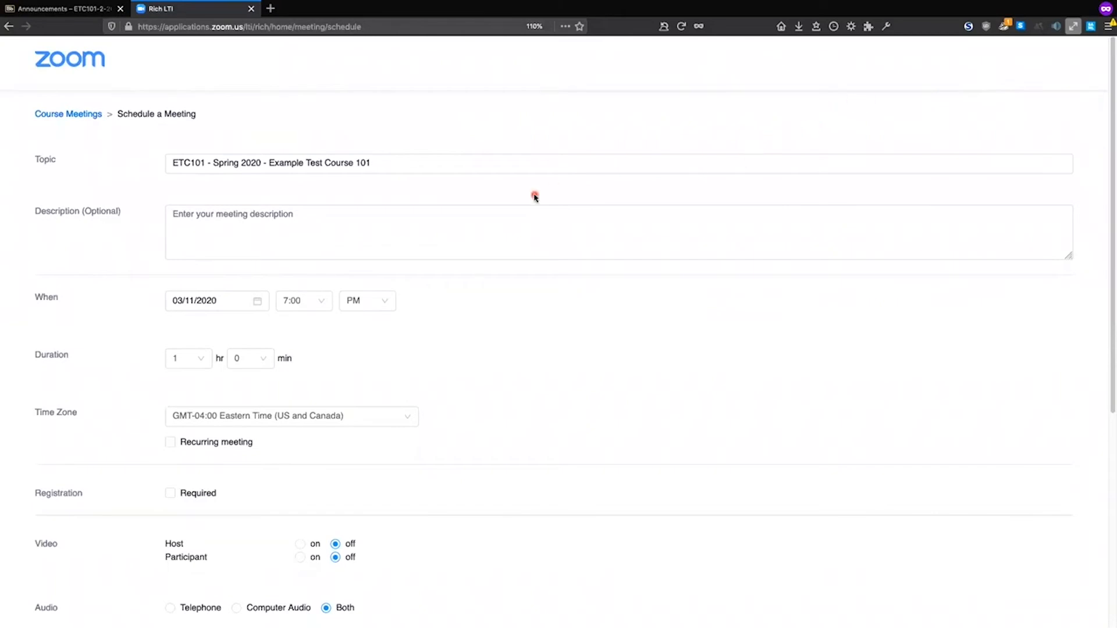
left_click(343, 165)
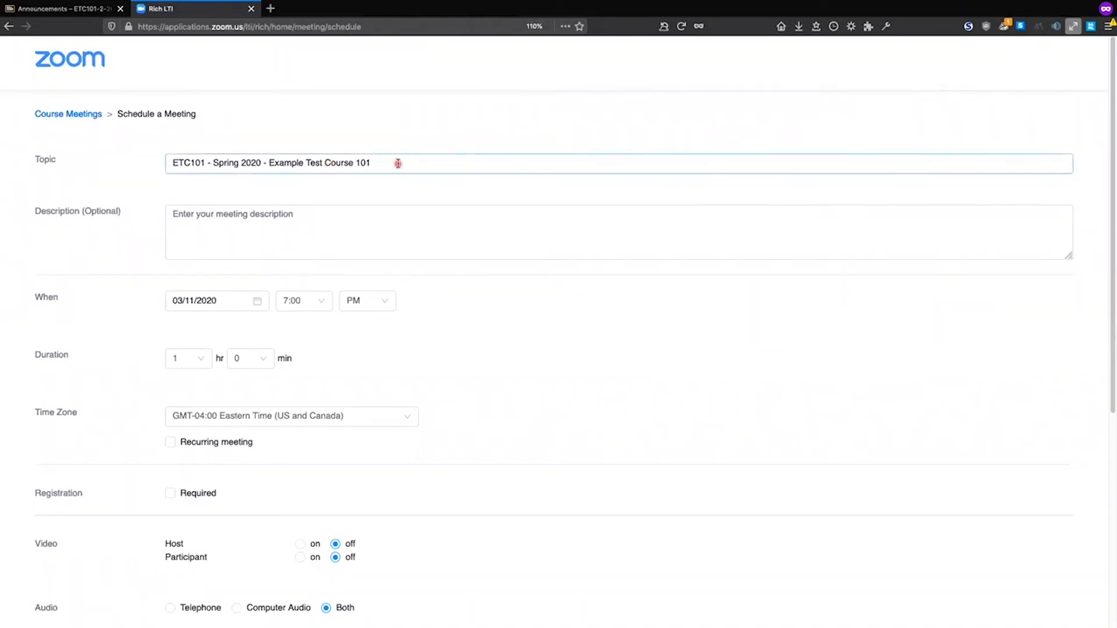
triple_click(401, 166)
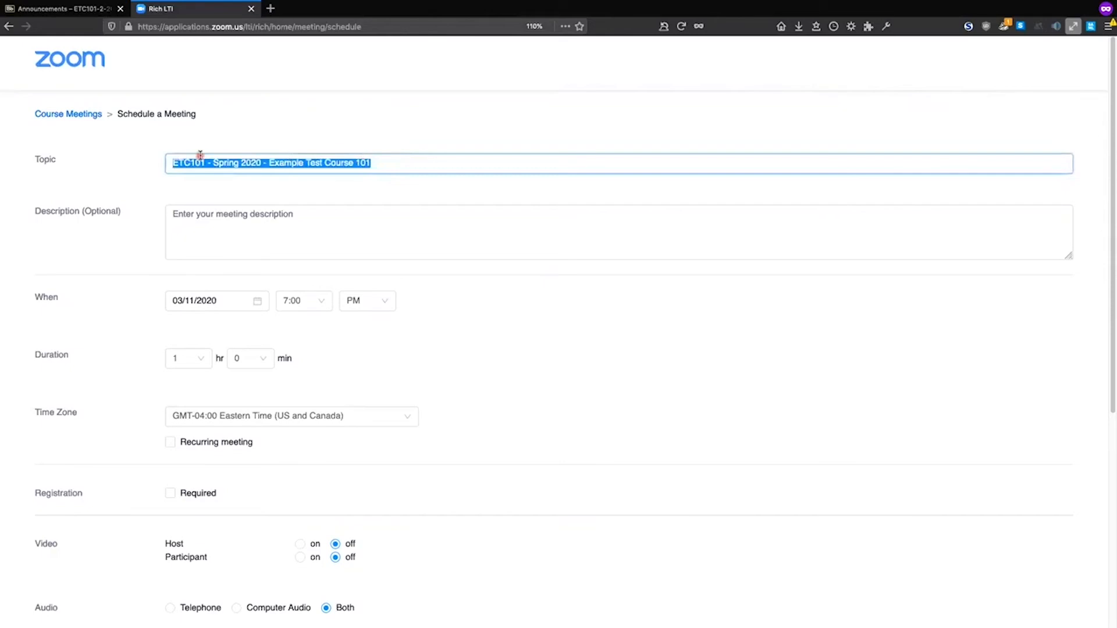
type("New Lecture")
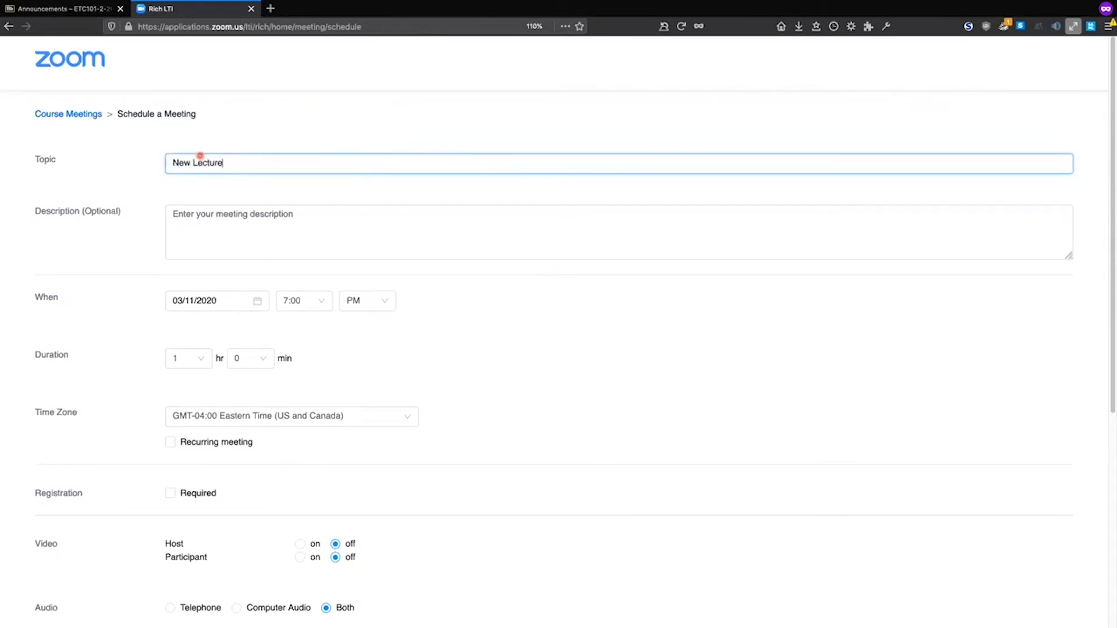
left_click(268, 229)
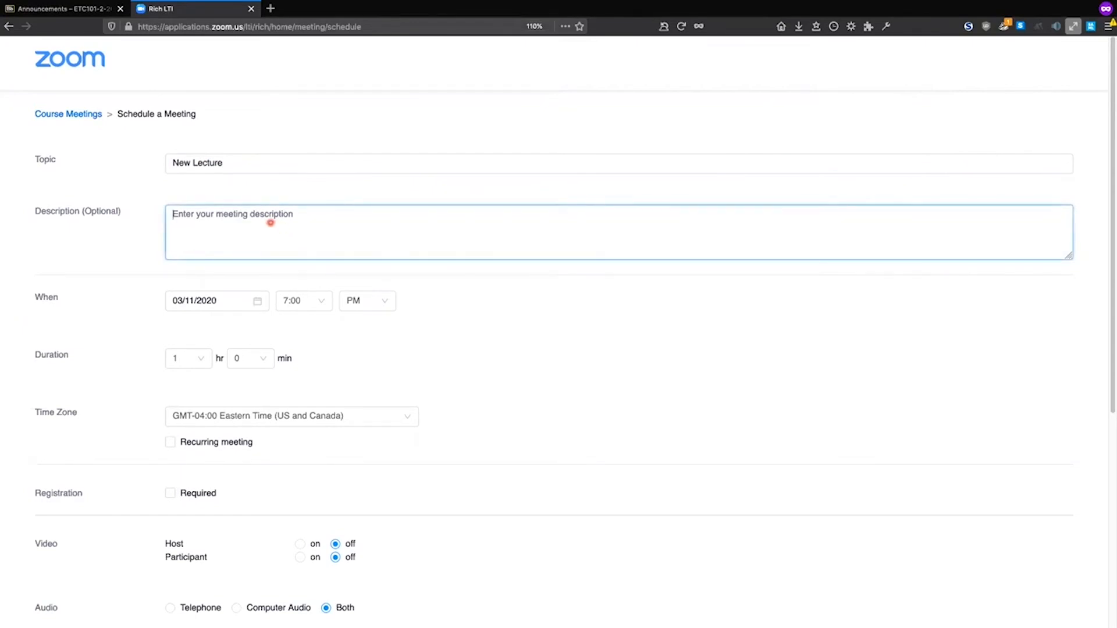
Set the meeting's start to 9:00 PM on 03/25/2020.
scroll(271, 223, "down", 3)
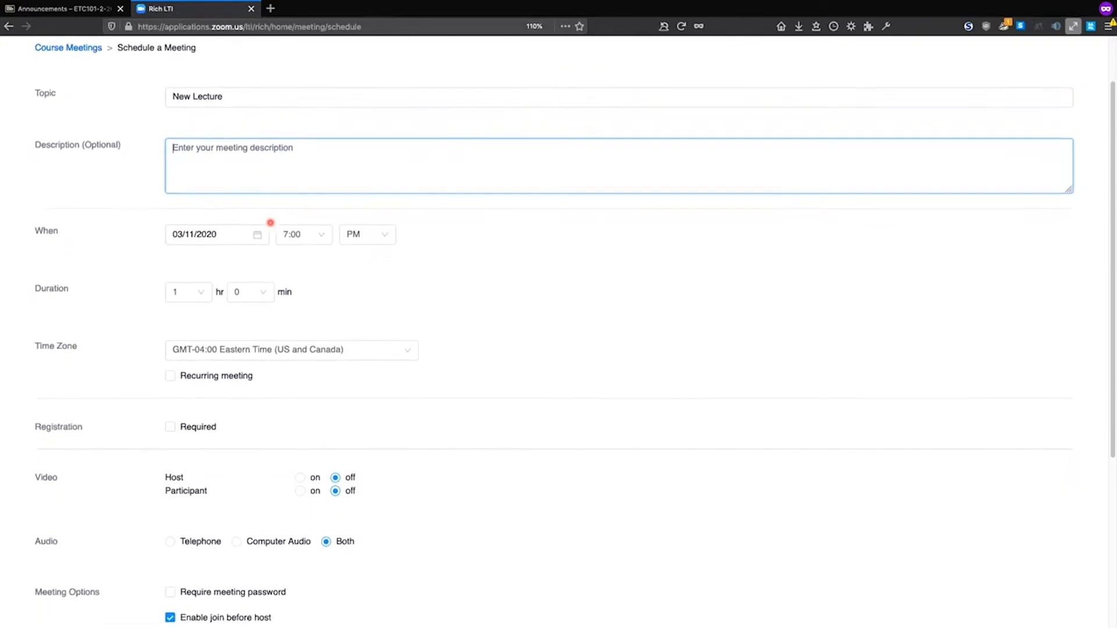
scroll(401, 207, "down", 3)
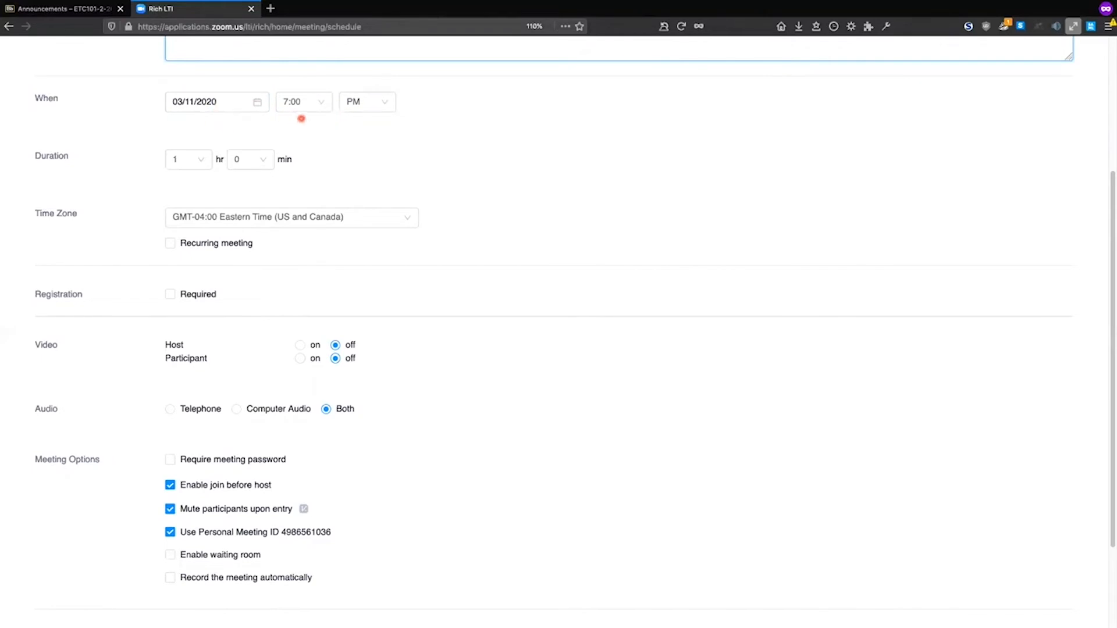
left_click(323, 101)
scroll(297, 231, "down", 4)
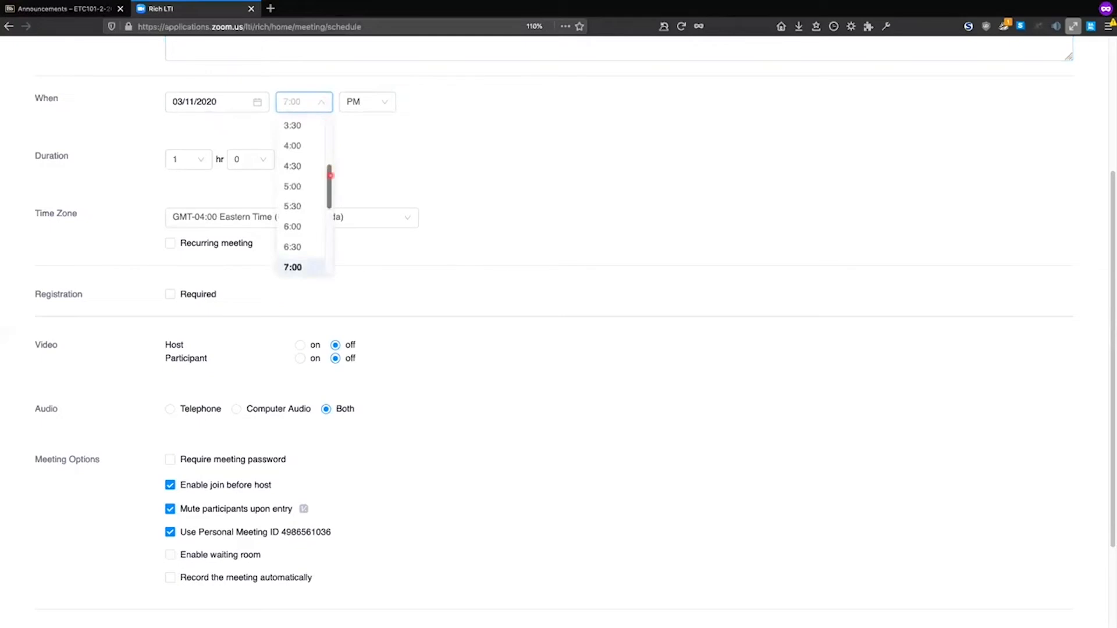
left_click(294, 233)
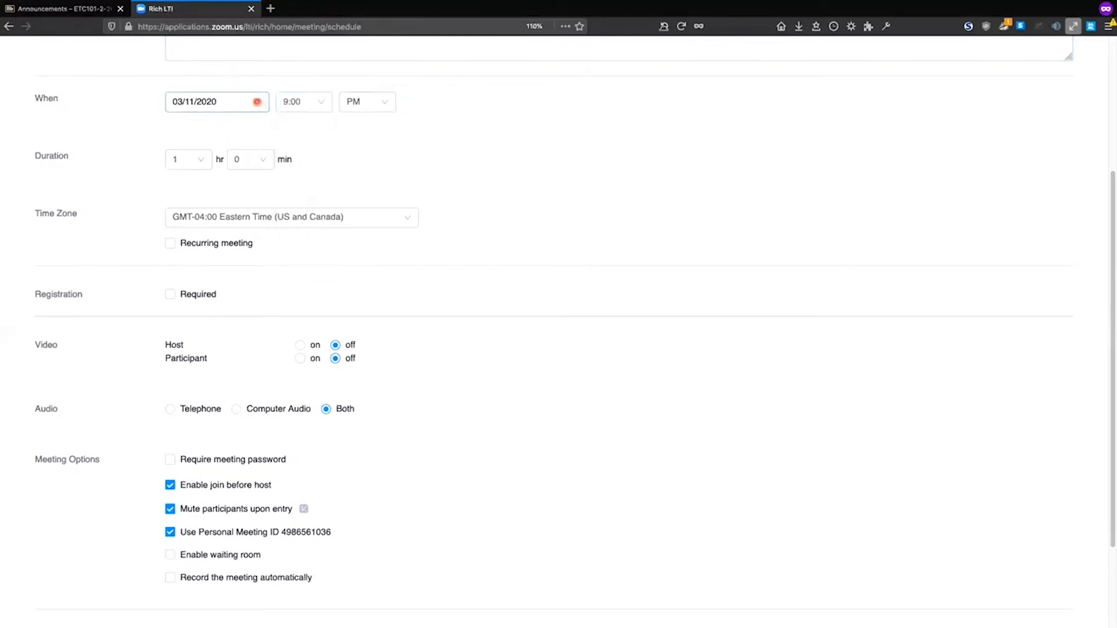
left_click(257, 103)
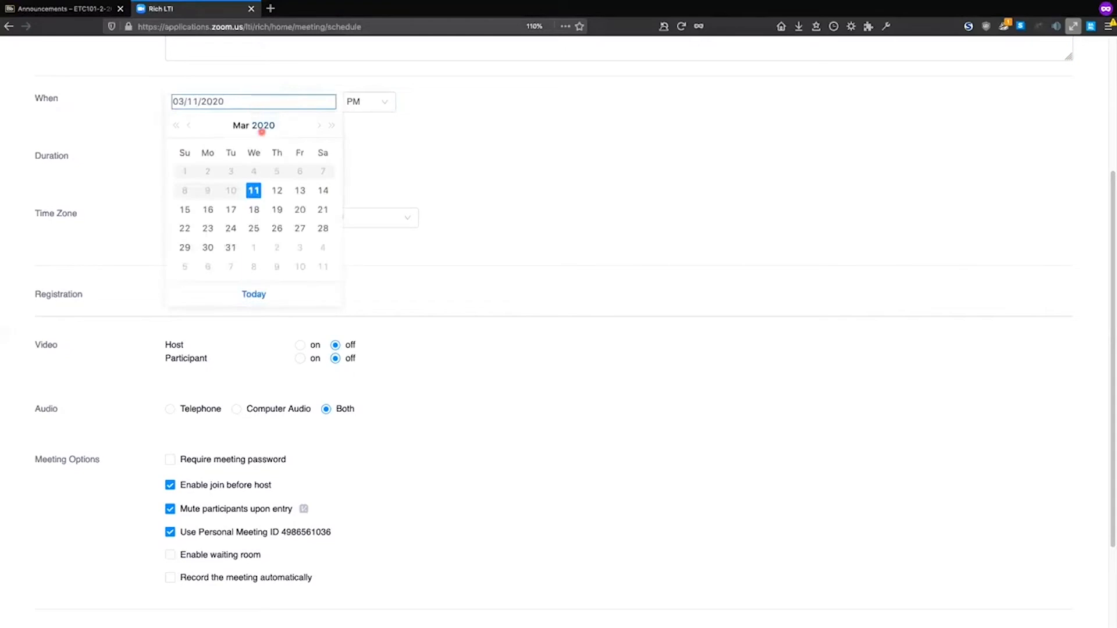
left_click(254, 228)
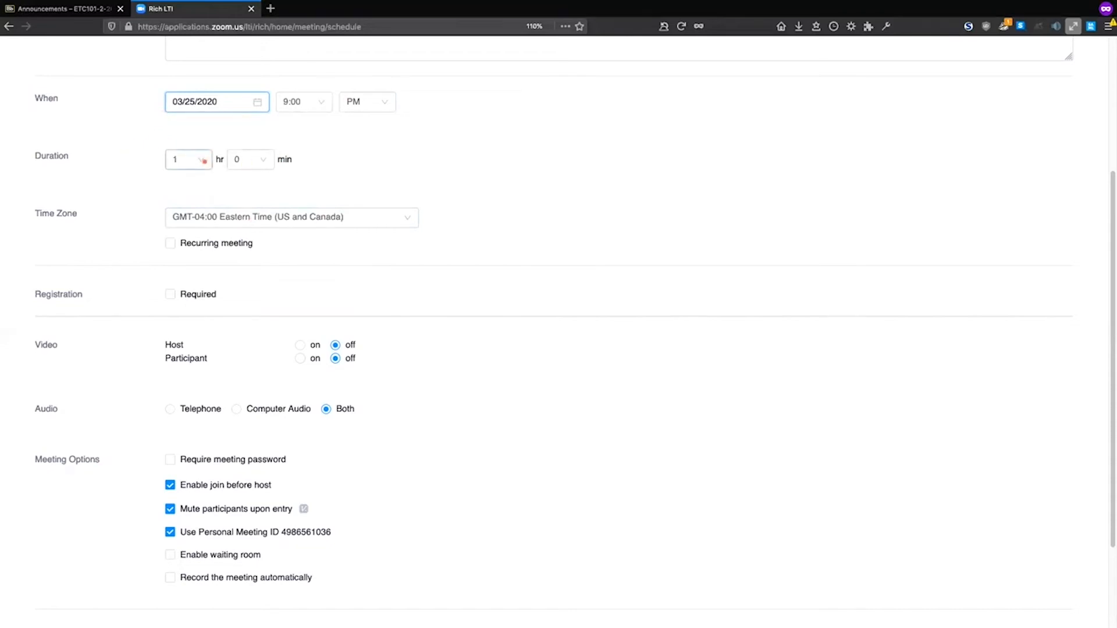
Choose 1 hour as the meeting's duration.
left_click(204, 161)
mouse_move(209, 186)
left_mouse_down()
mouse_move(208, 305)
mouse_move(208, 192)
left_mouse_up()
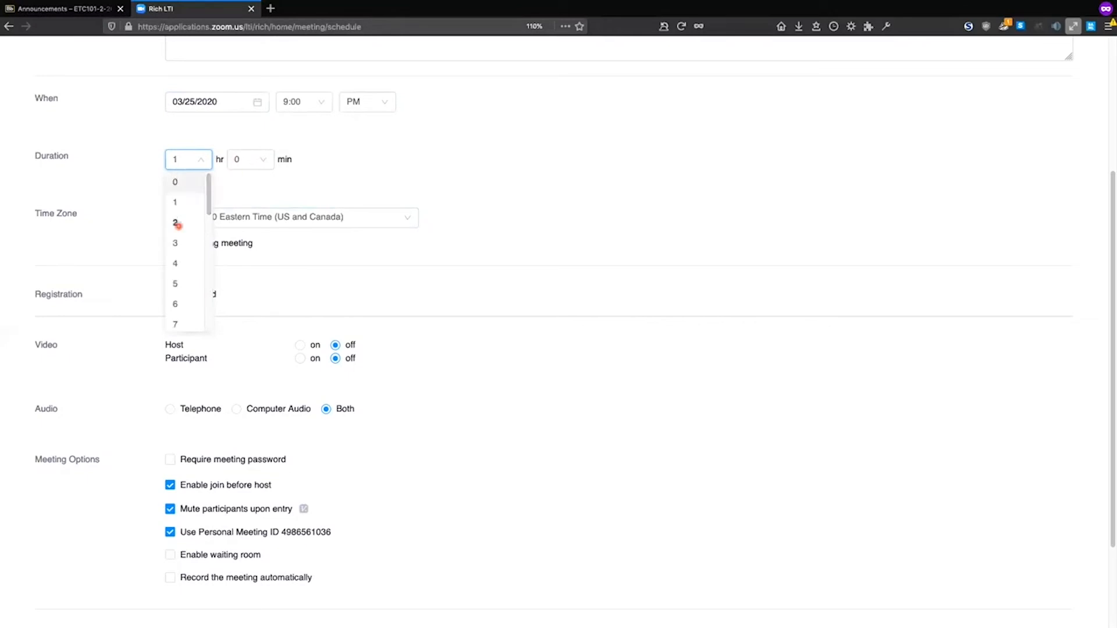
left_click(181, 200)
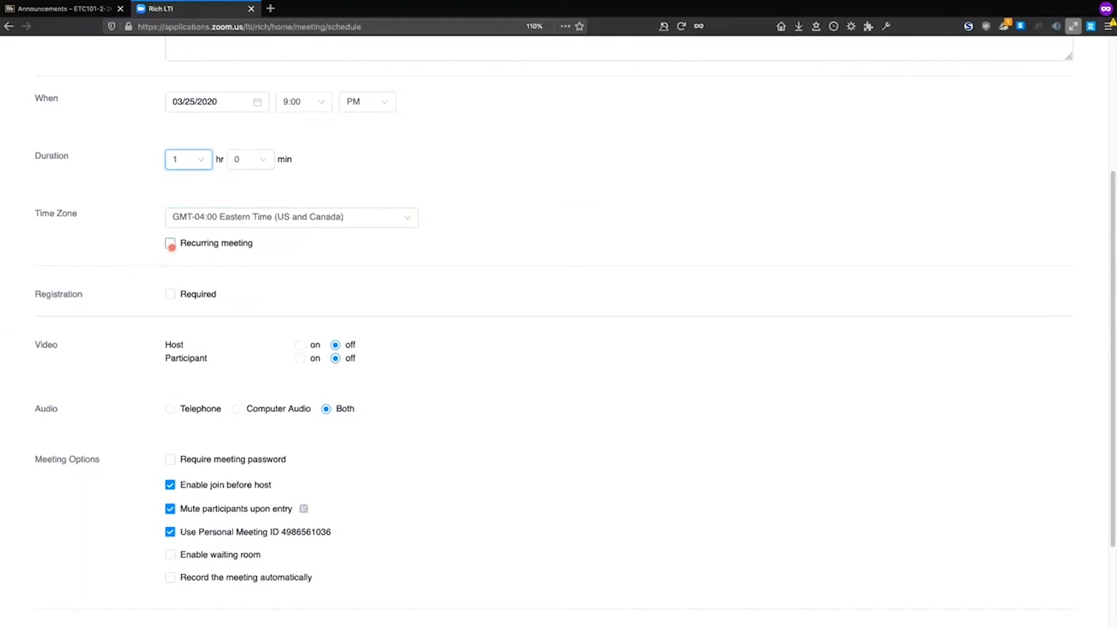
Turn on the recurring meeting option to examine its recurrence and repeat interval choices, and turn it off again.
left_click(170, 243)
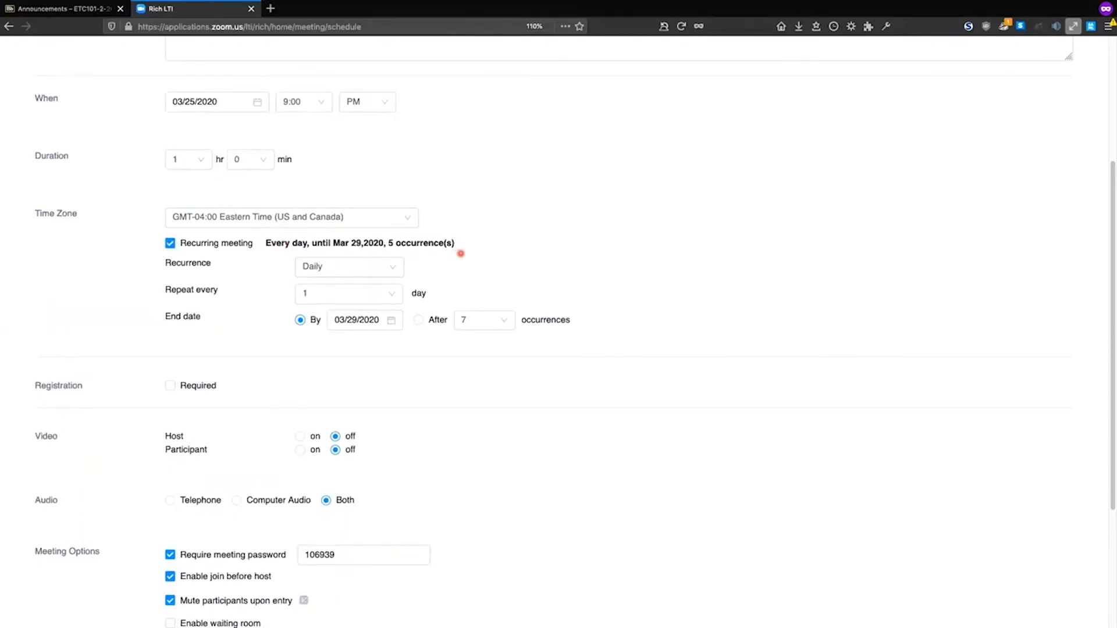
left_click(390, 265)
left_click(392, 292)
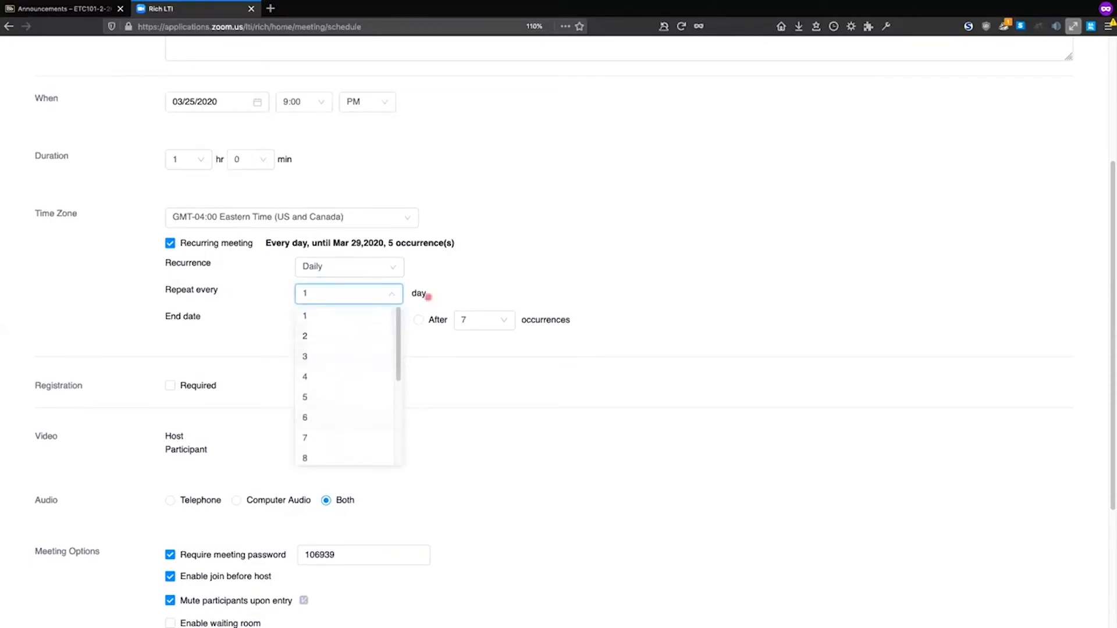
left_click(458, 272)
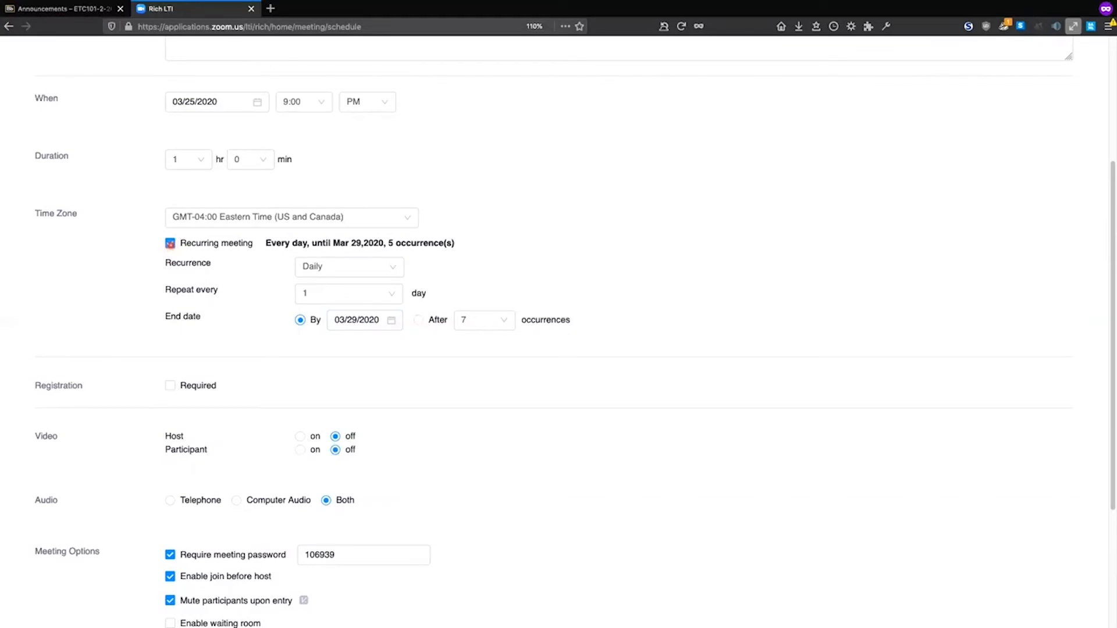
left_click(170, 243)
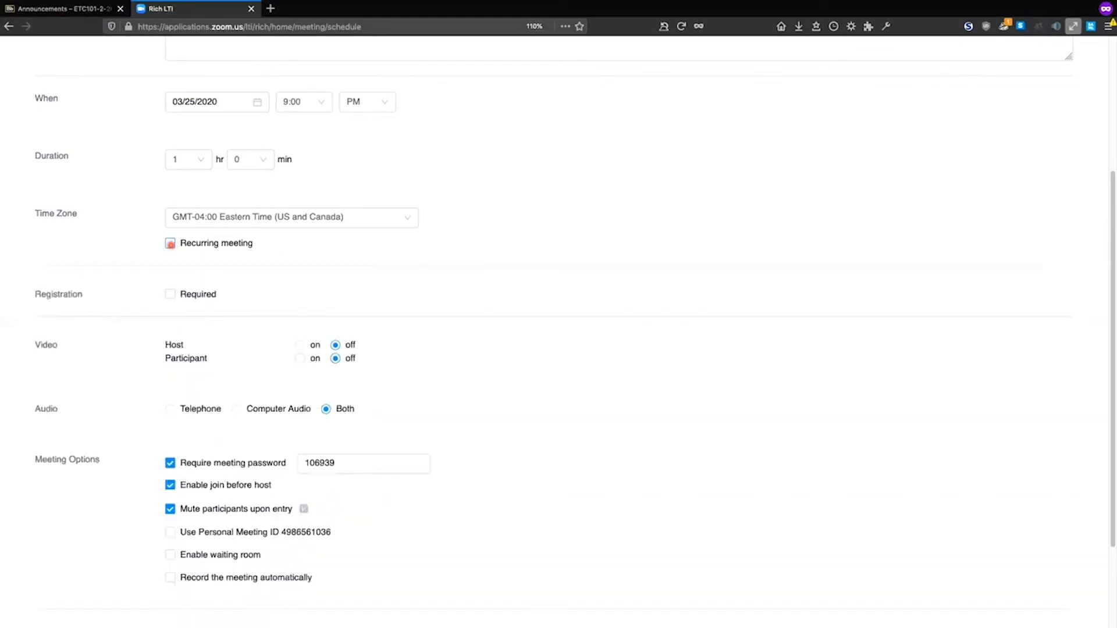
Try switching the registration requirement, meeting password and join-before-host options on and off.
scroll(452, 260, "down", 2)
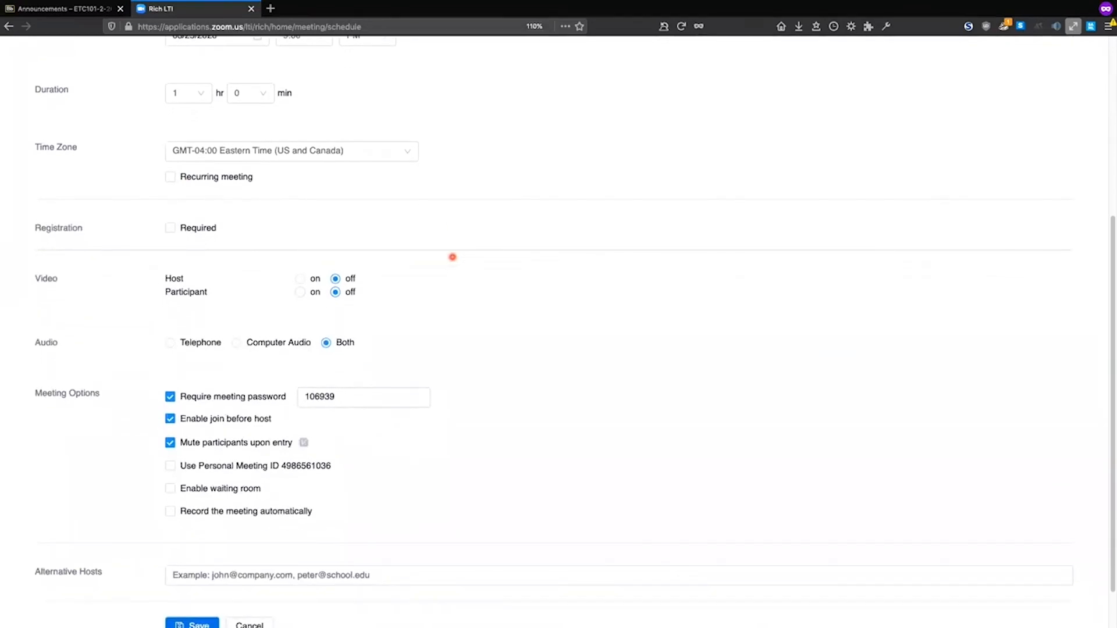
scroll(452, 256, "down", 2)
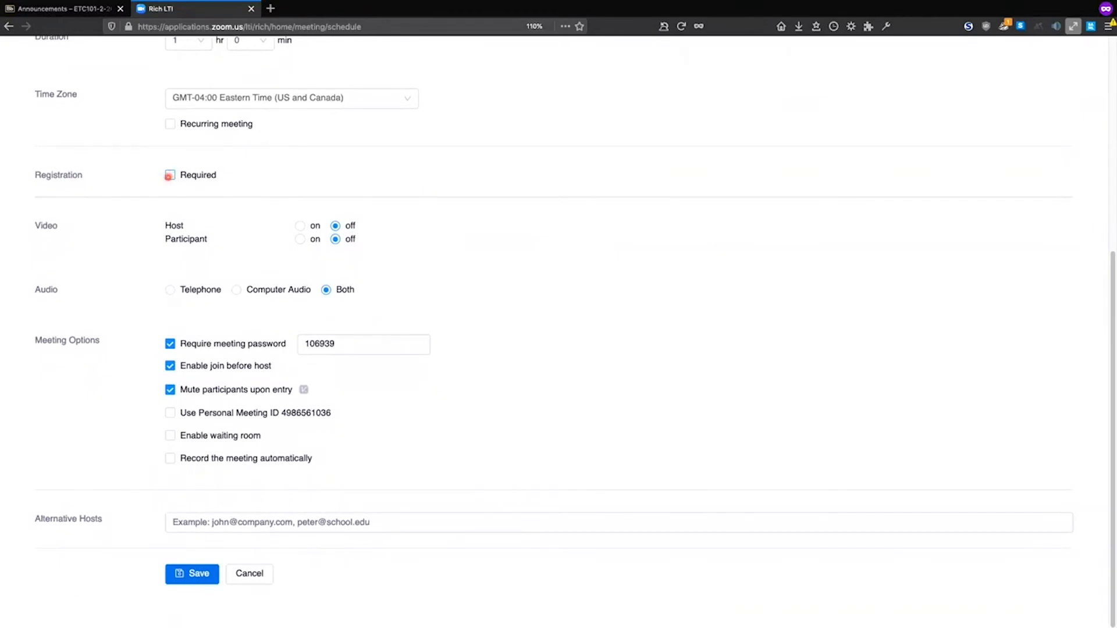
left_click(169, 176)
left_click(169, 175)
left_click(346, 347)
left_click(171, 344)
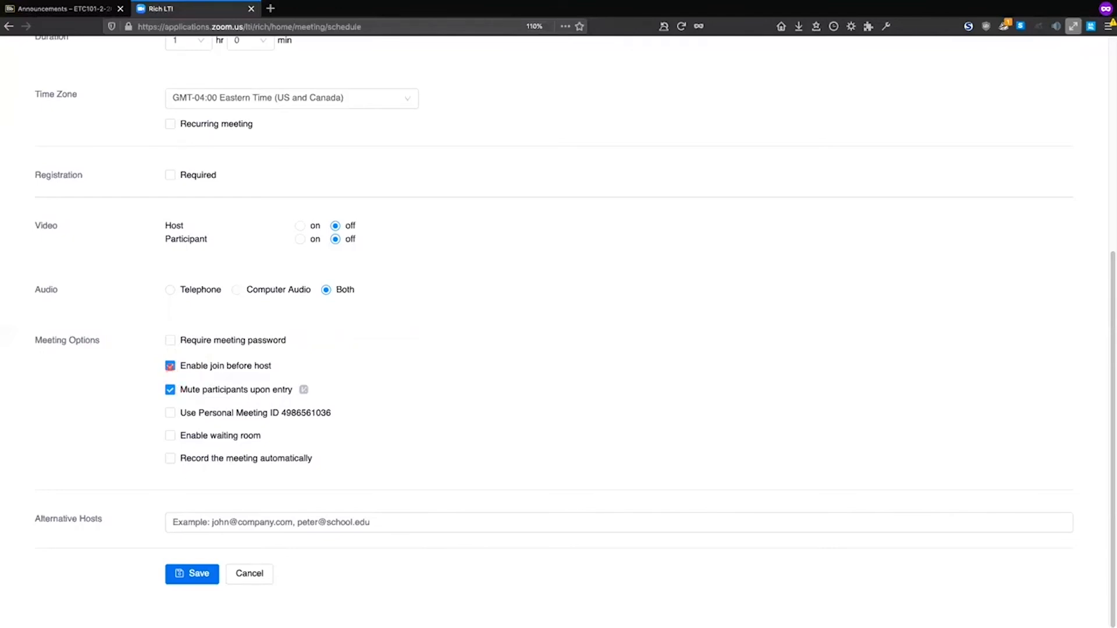
left_click(170, 366)
left_click(170, 366)
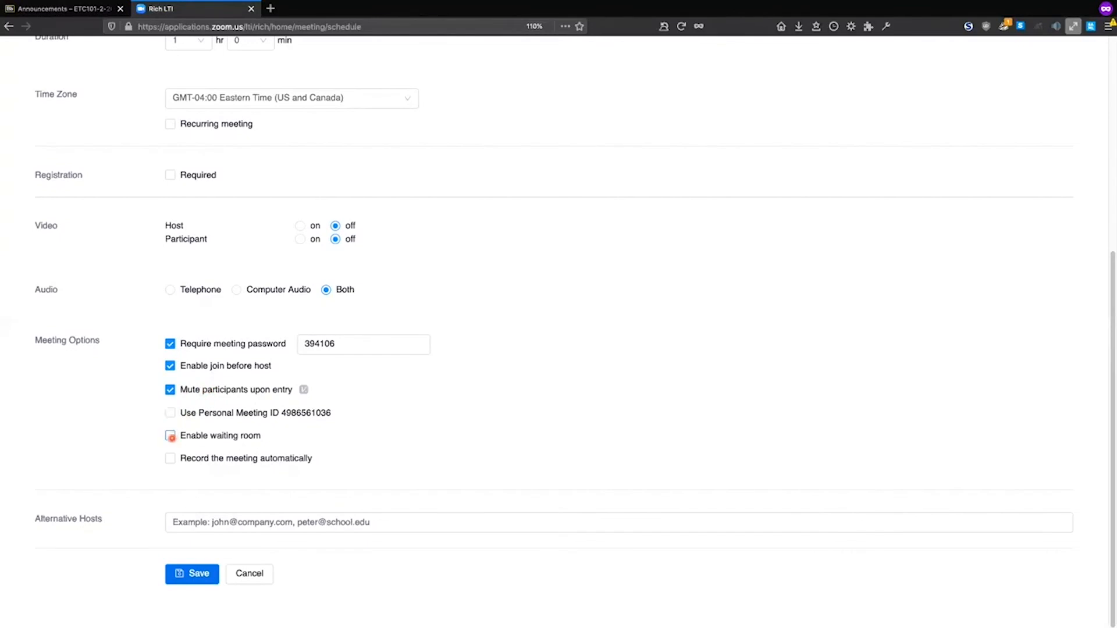
Enable the waiting room and automatic recording in the cloud, and look at where cloud recordings are listed.
left_click(170, 436)
left_click(170, 458)
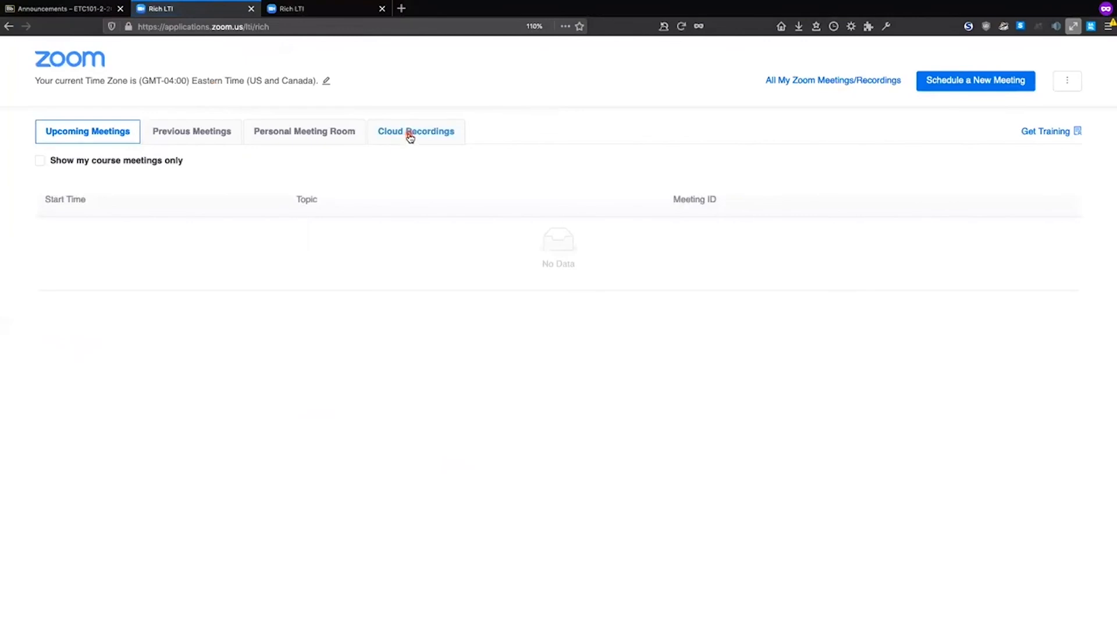
left_click(410, 134)
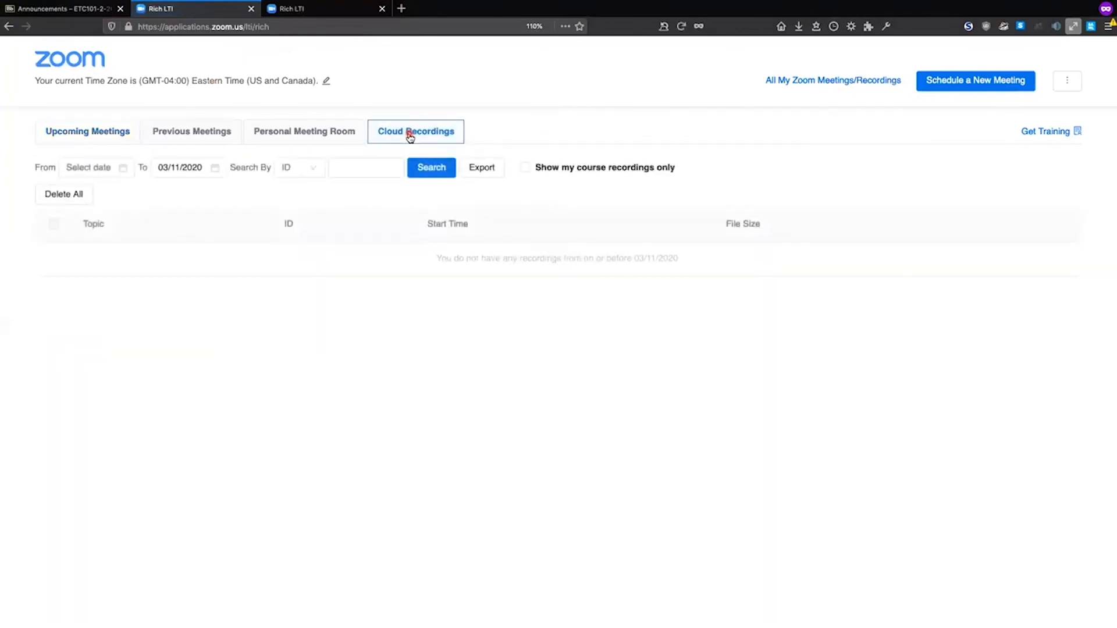
left_click(324, 12)
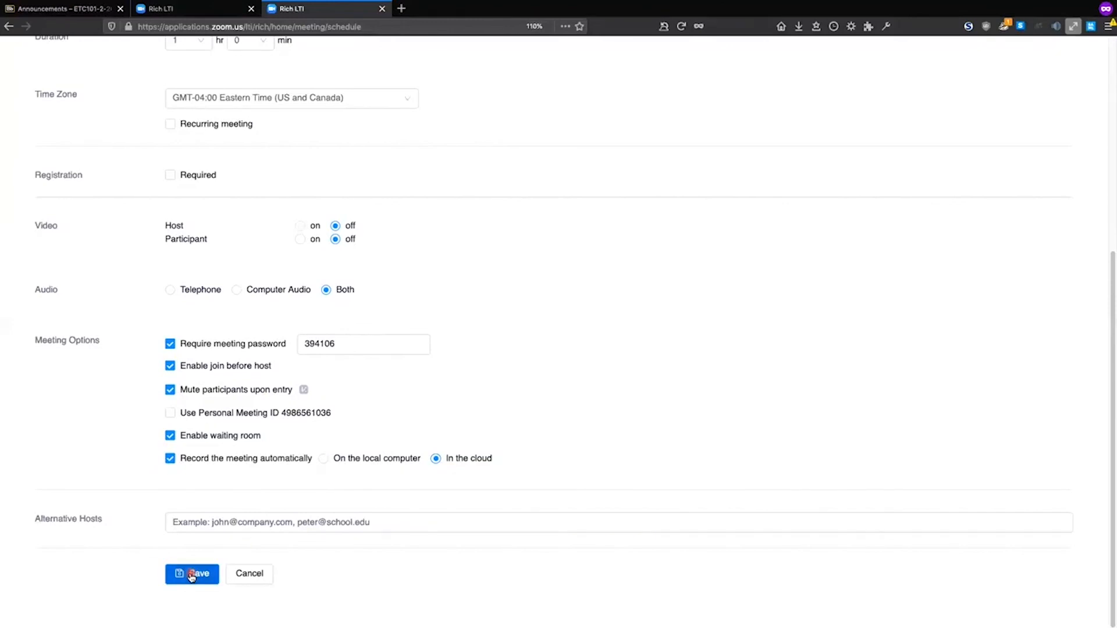
Save the meeting without alternative hosts and return to the course's upcoming meetings list.
left_click(227, 522)
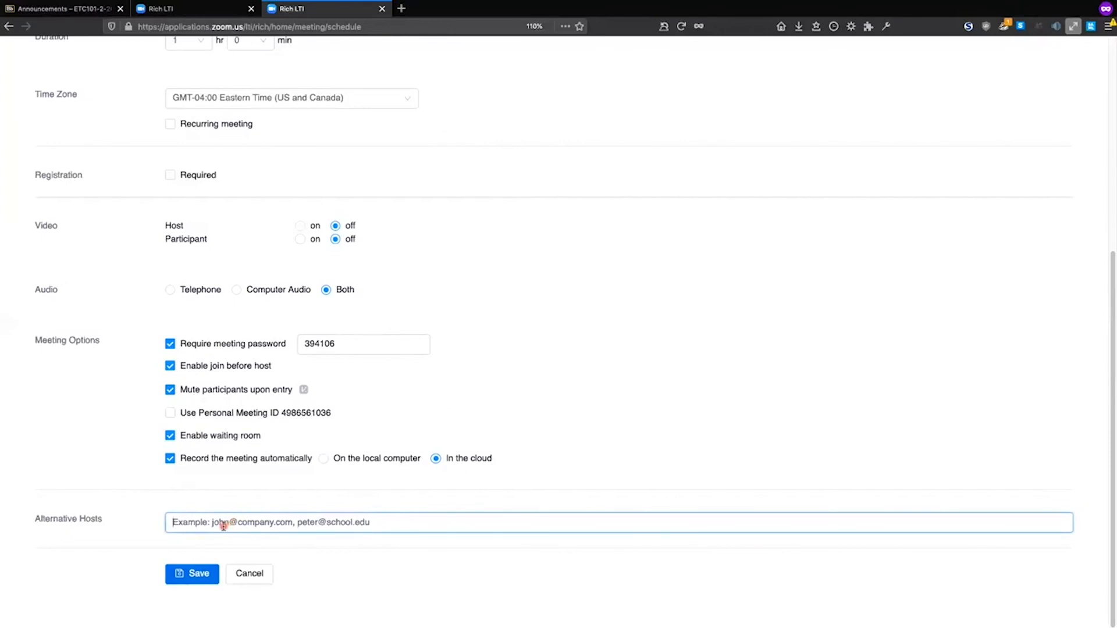
left_click(199, 576)
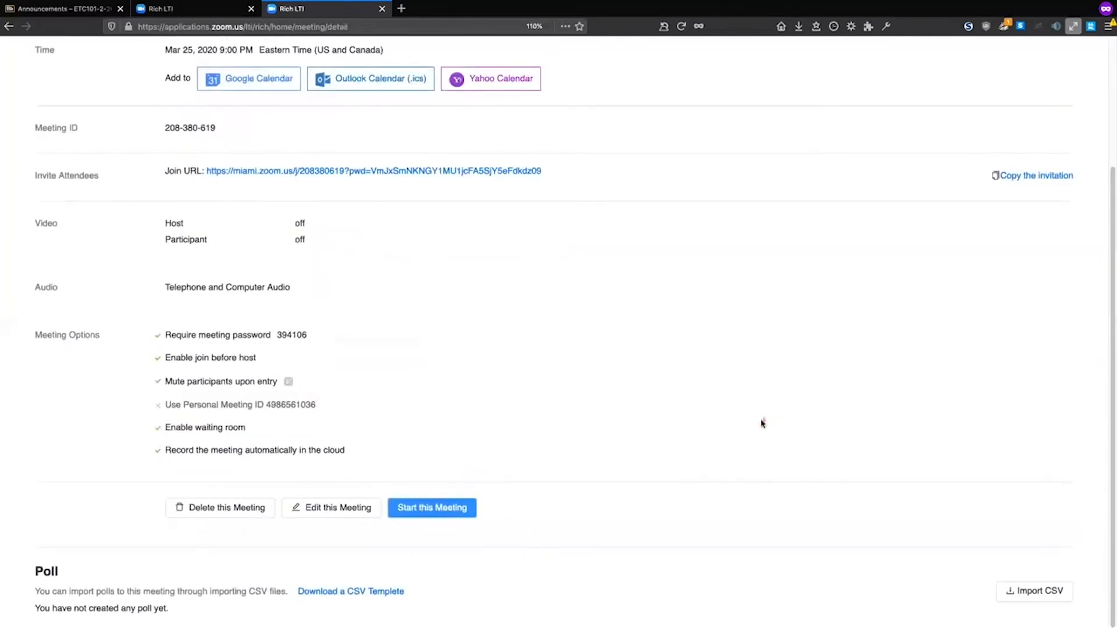
scroll(680, 474, "up", 3)
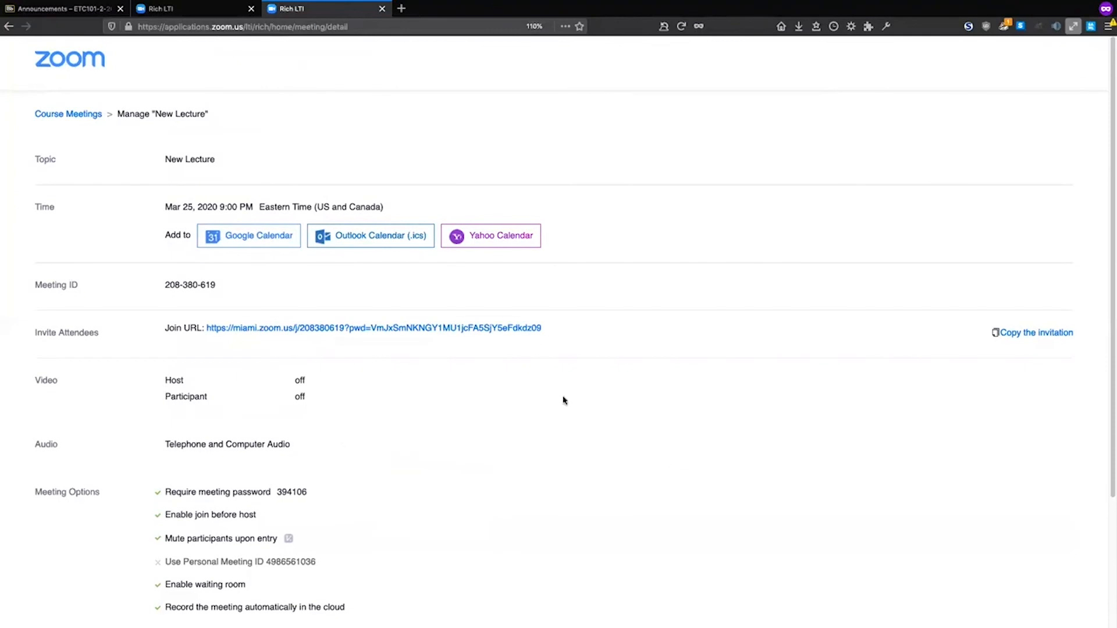
left_click(75, 119)
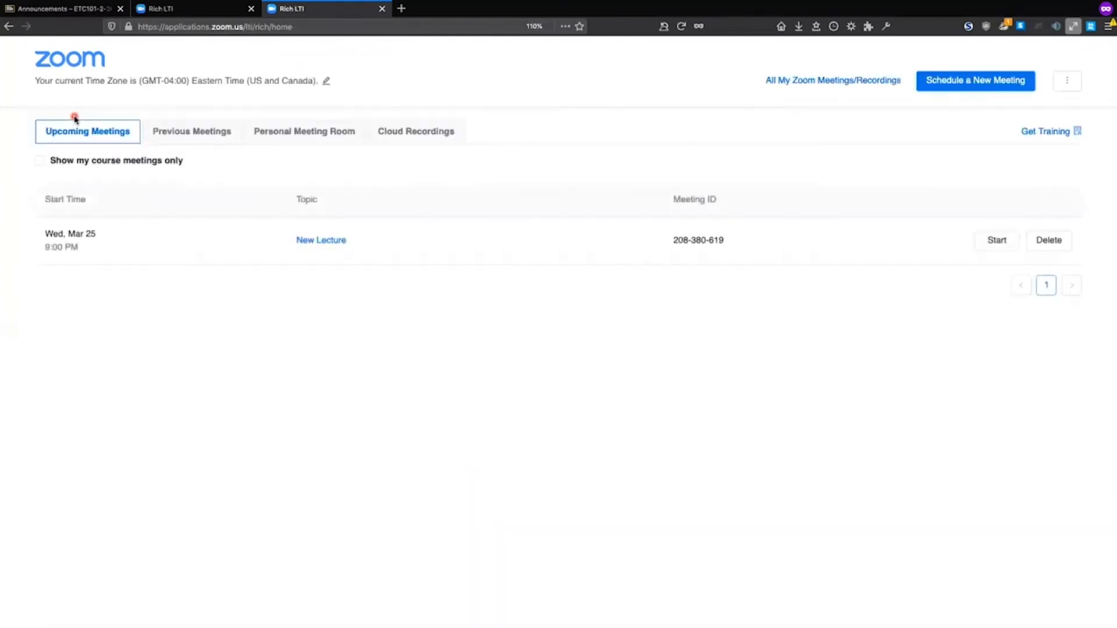